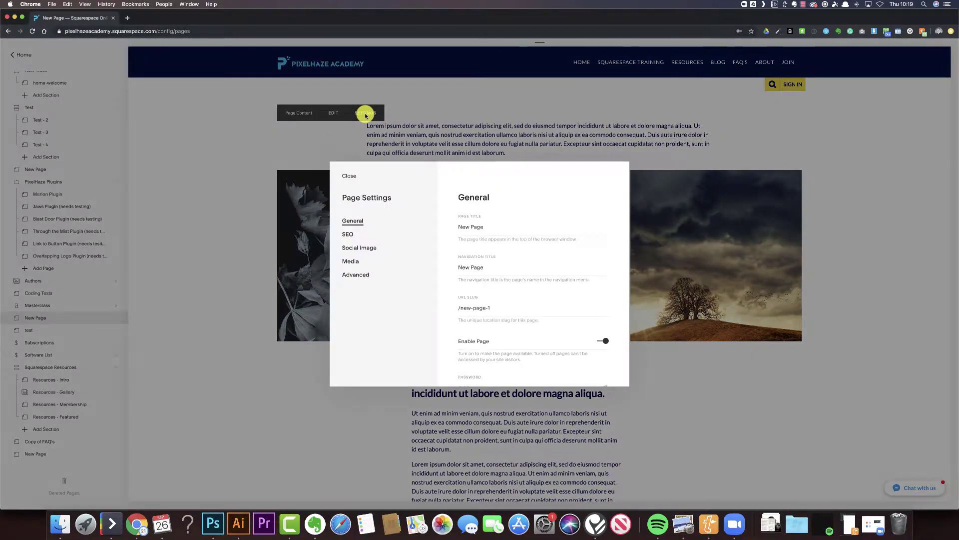
Browse the imported and free stock images offered for the page's banner, then close the page settings.
click(351, 262)
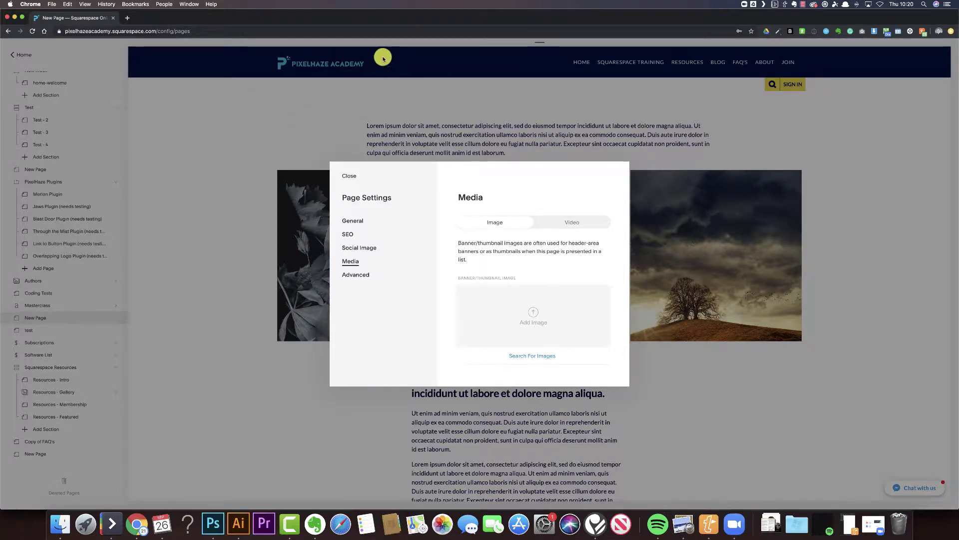
click(526, 358)
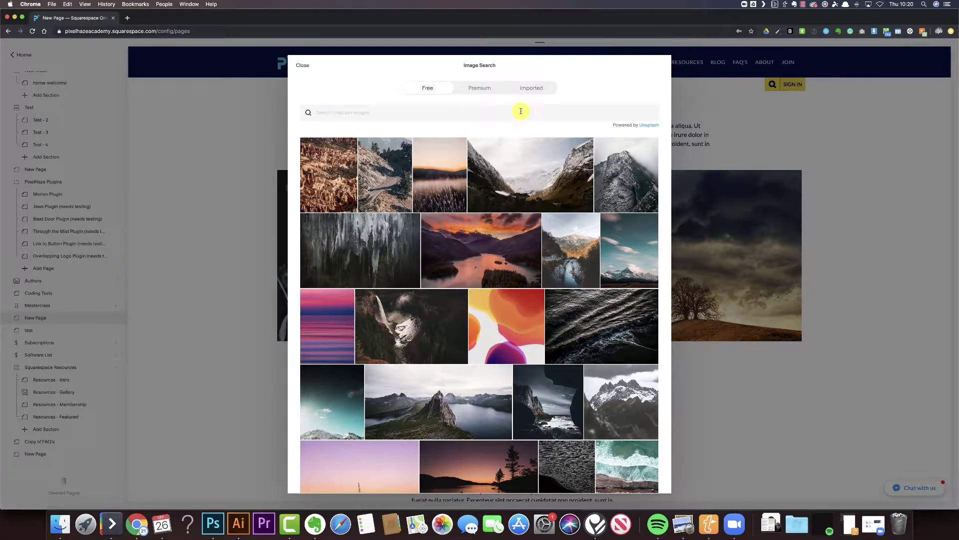
click(524, 89)
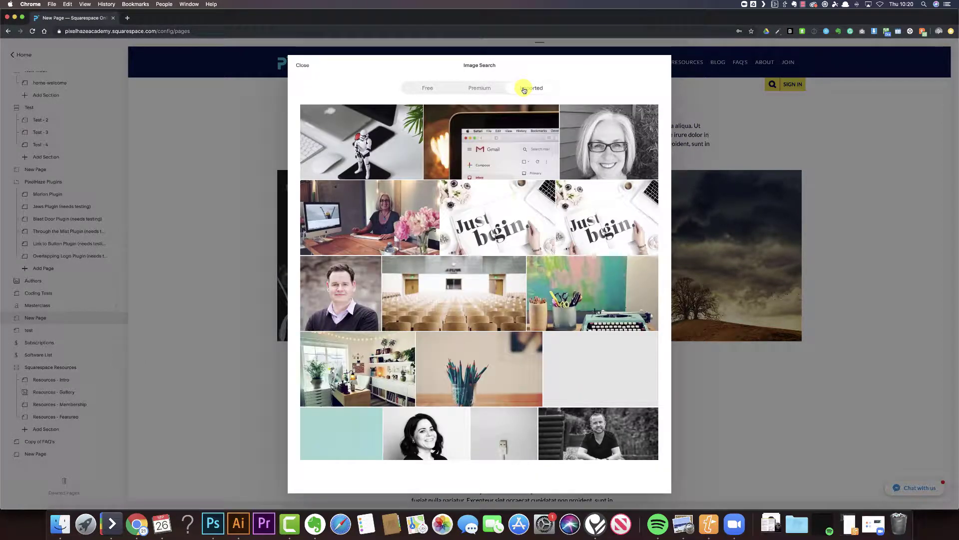
scroll(543, 299, down, 15)
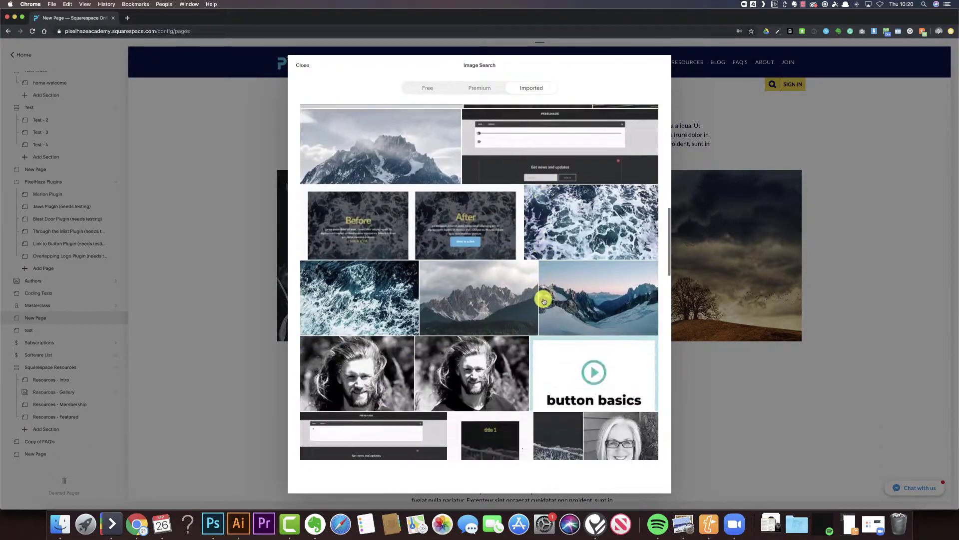
scroll(544, 302, down, 15)
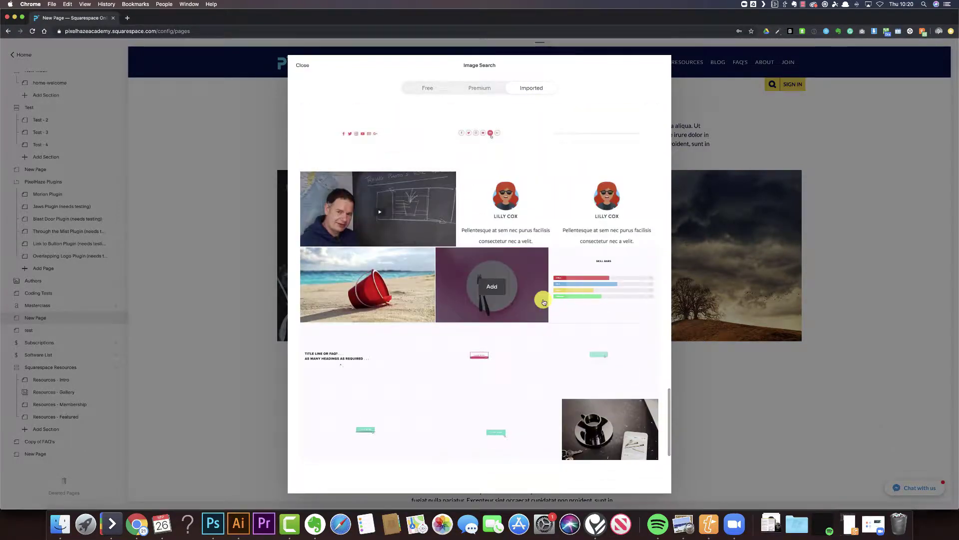
scroll(544, 306, down, 10)
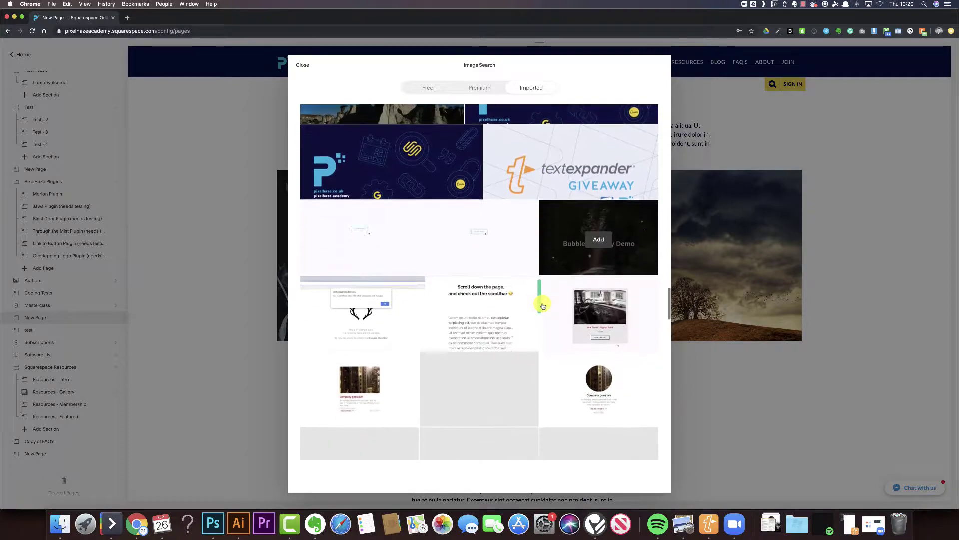
scroll(544, 306, down, 15)
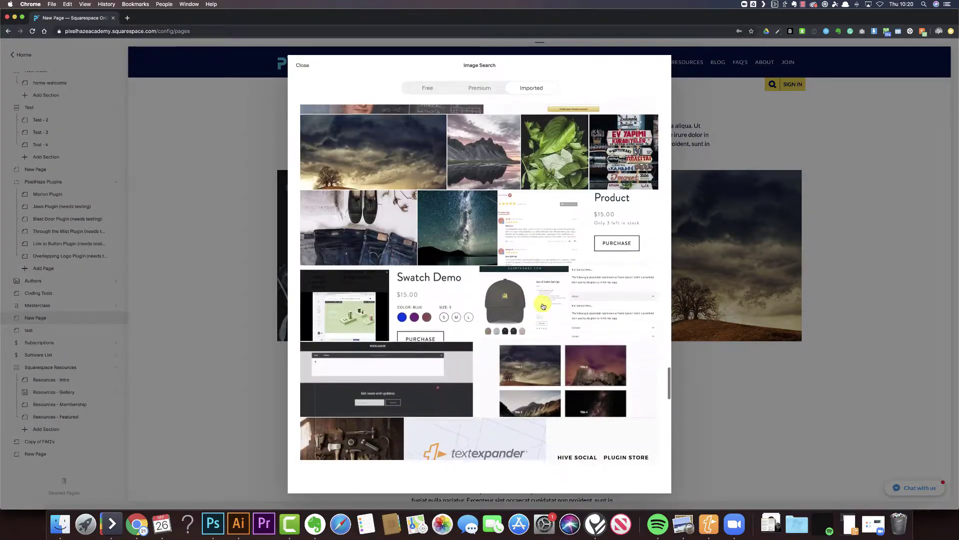
scroll(544, 306, down, 5)
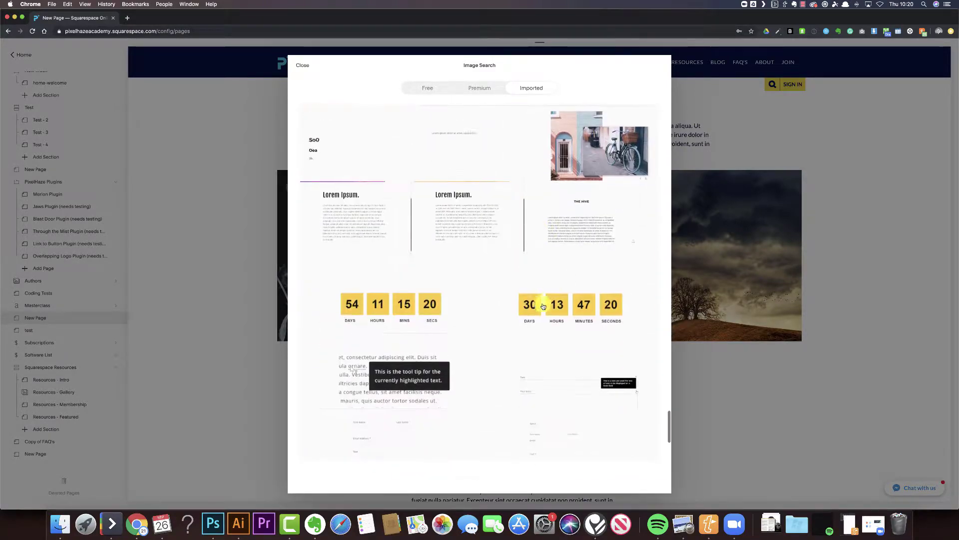
click(420, 89)
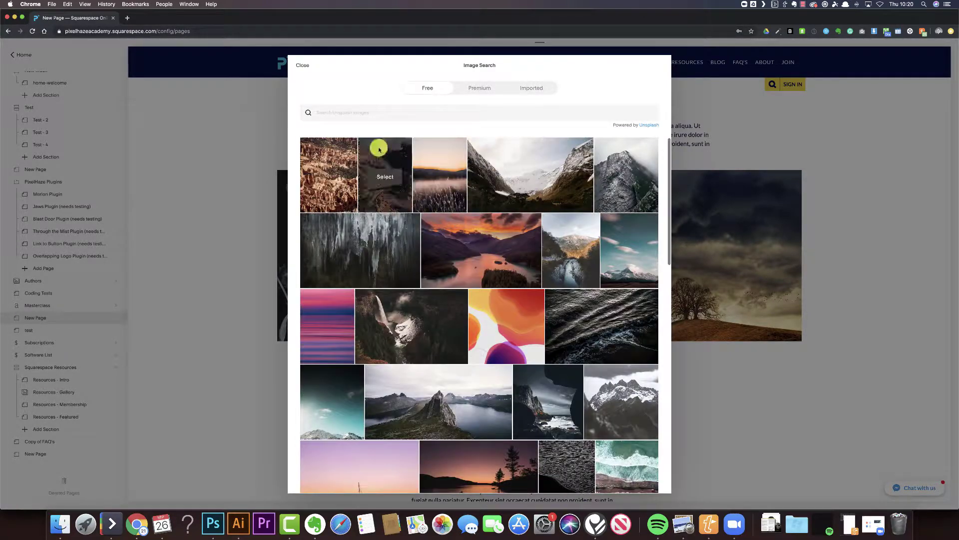
click(306, 66)
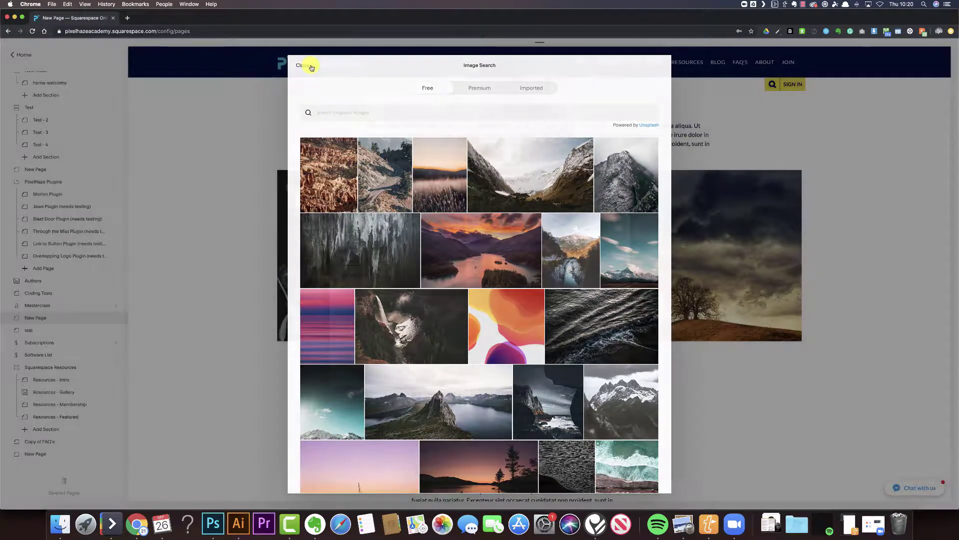
click(345, 180)
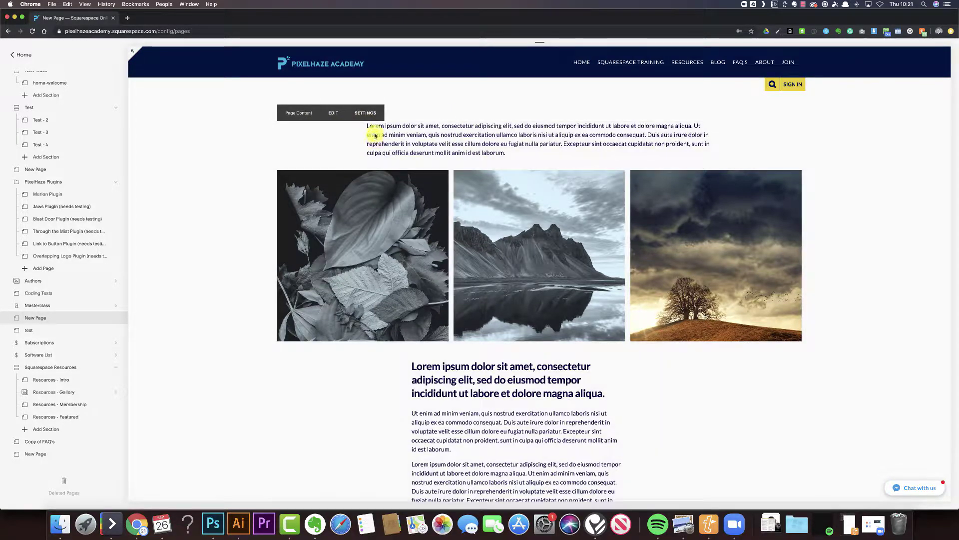
Upload the plain navy screenshot from the Desktop as the page's banner/thumbnail image and save the page settings.
click(376, 118)
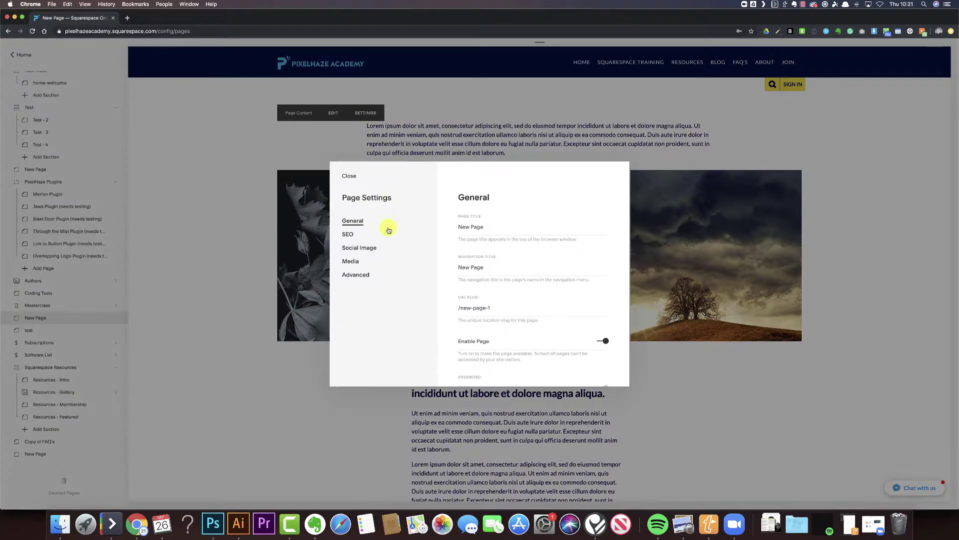
click(350, 263)
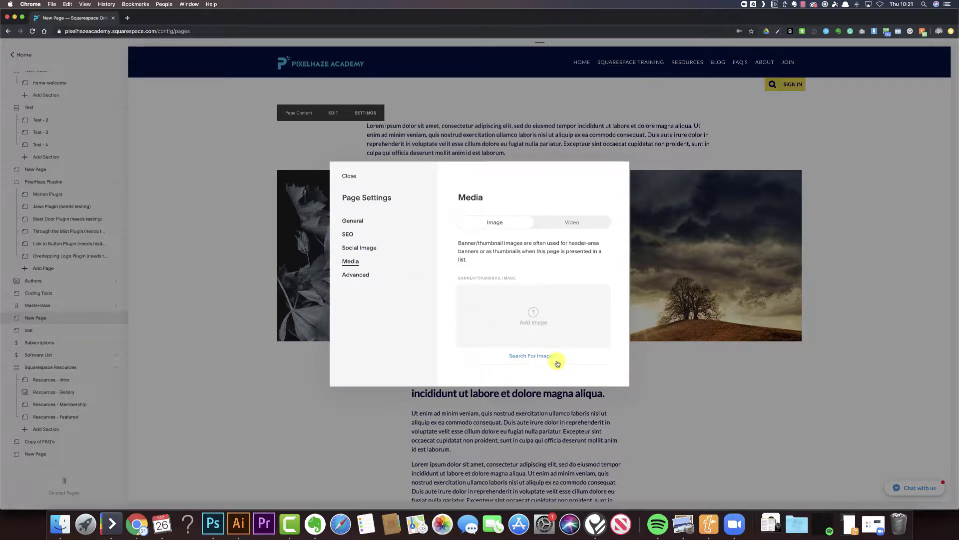
click(533, 319)
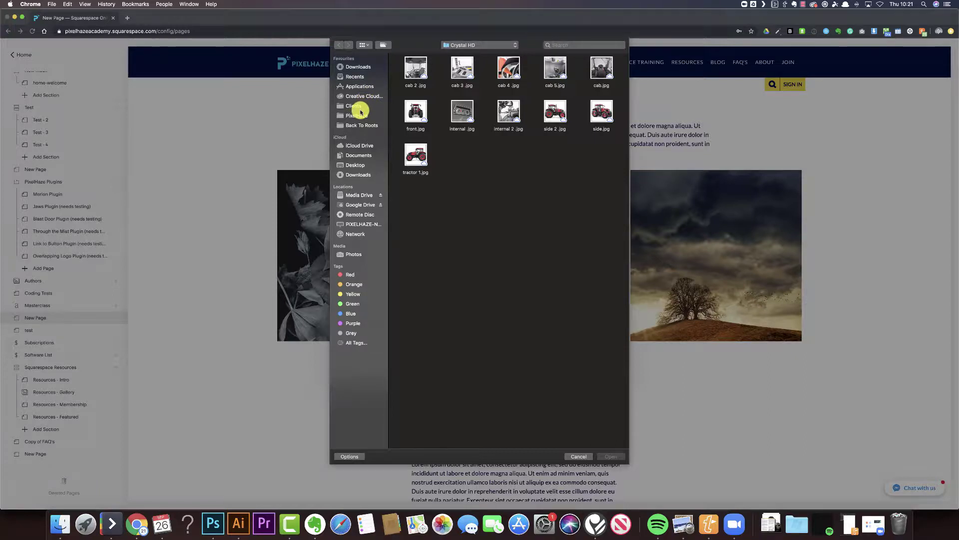
click(366, 165)
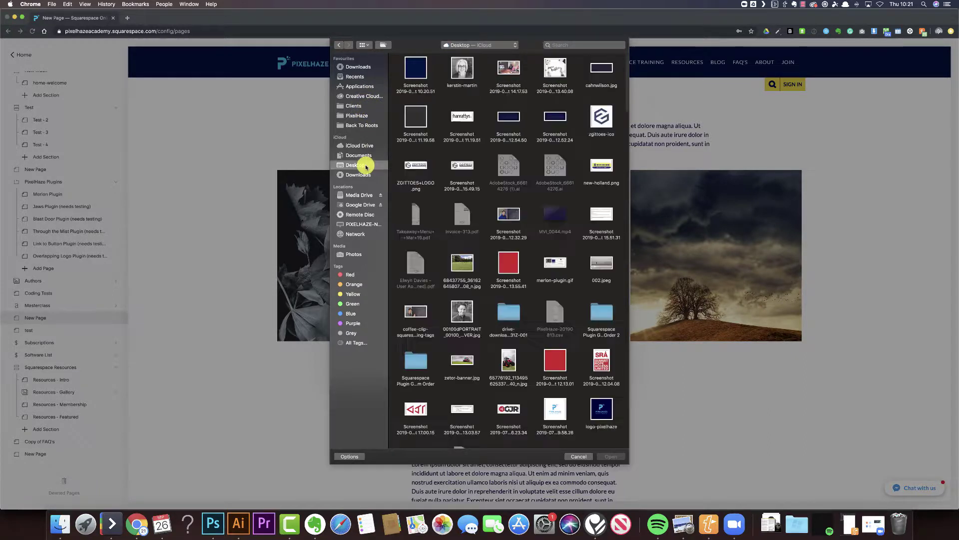
click(420, 76)
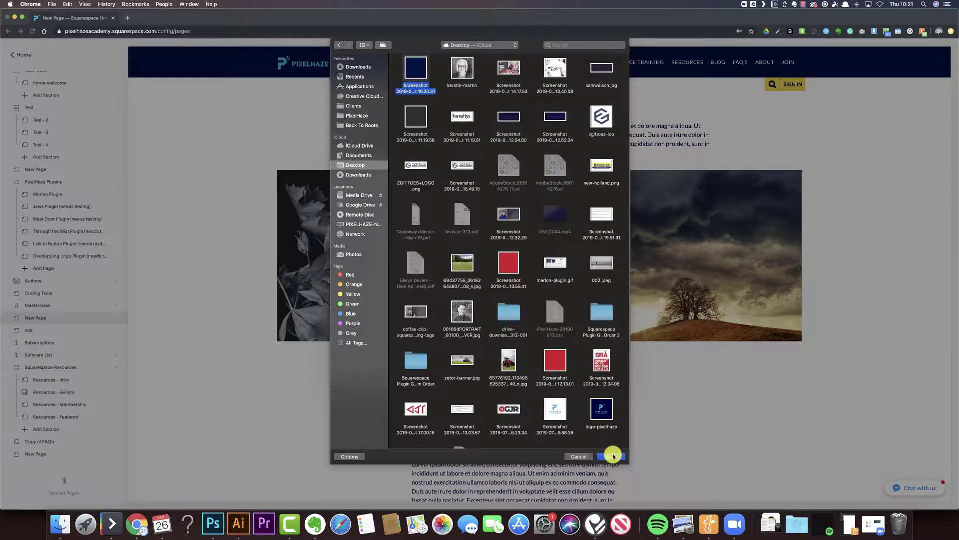
click(612, 456)
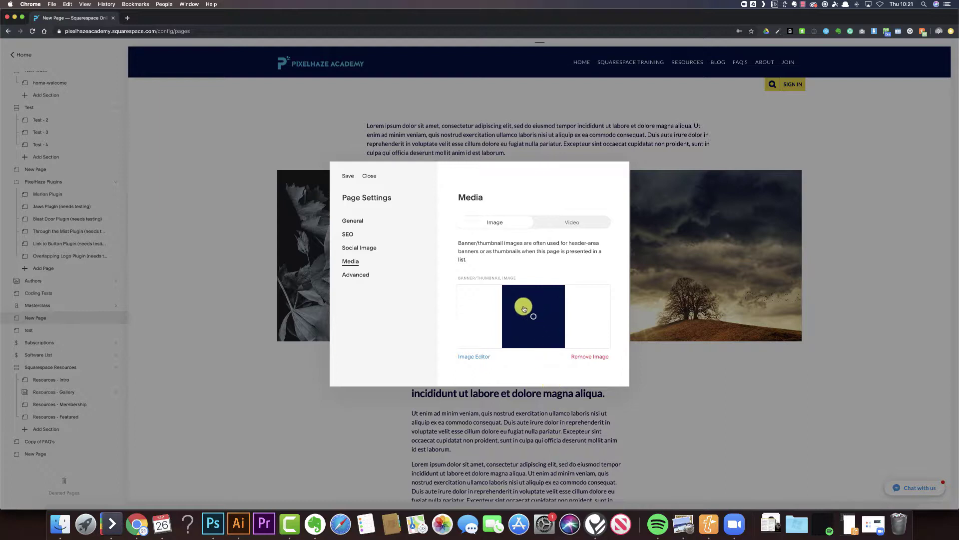
click(348, 176)
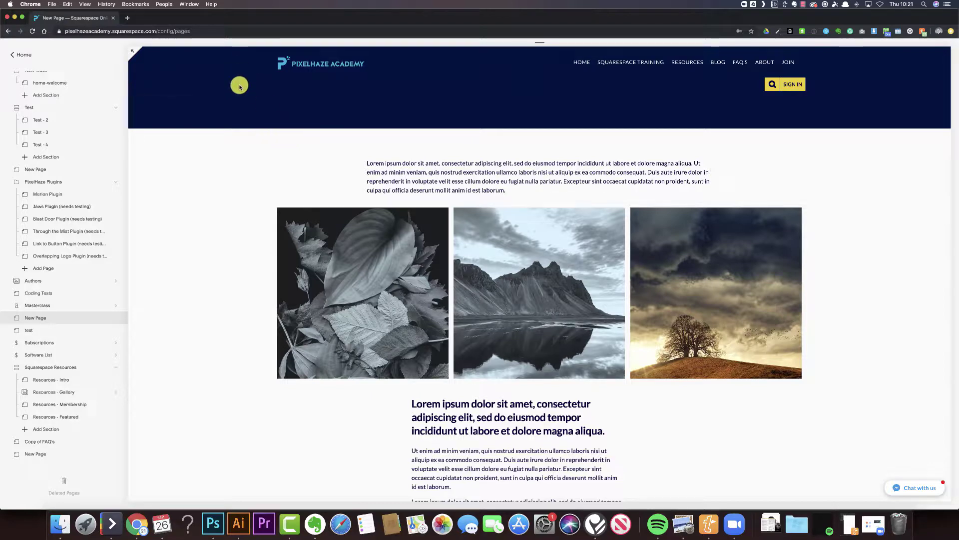
Add the heading "PAGE TITLE" in Heading 1 style to the intro area over the navy banner.
mouse_move(244, 118)
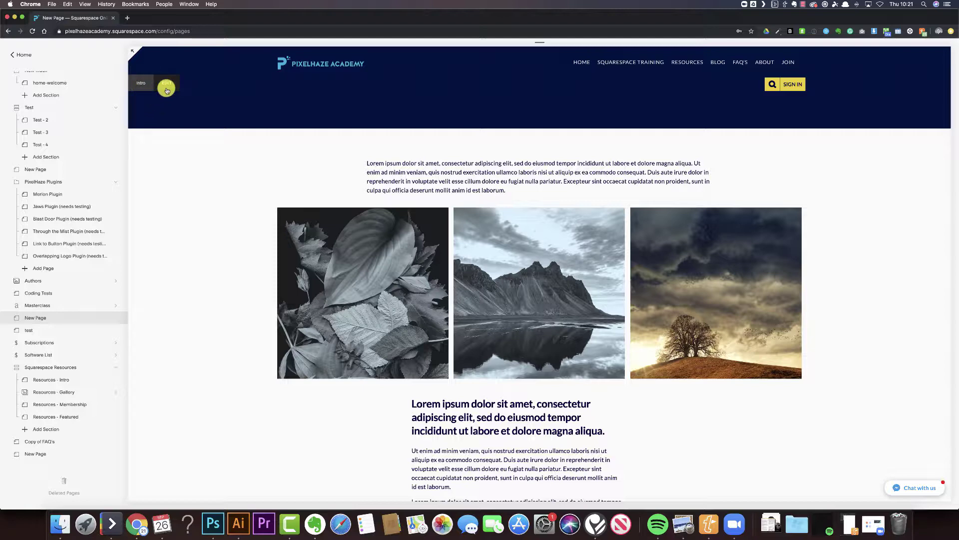
mouse_move(428, 188)
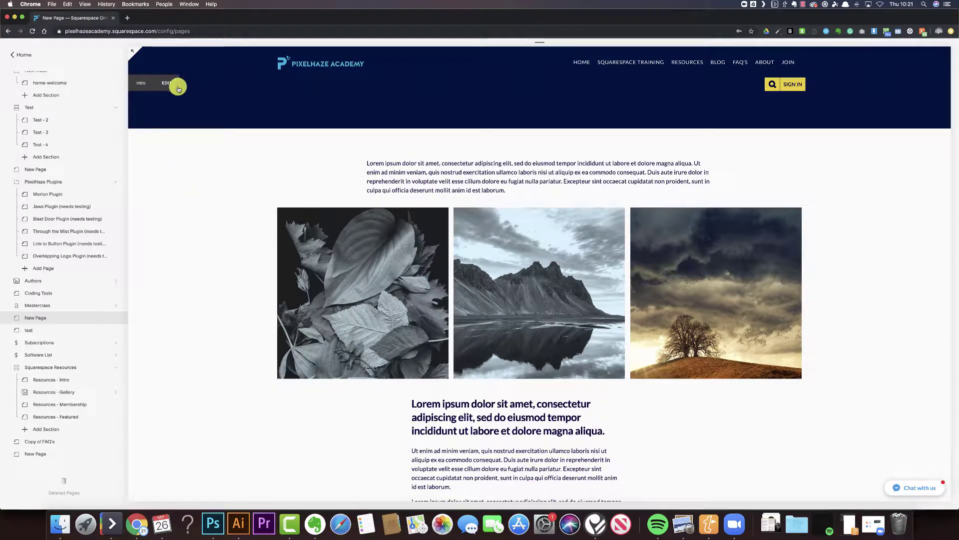
click(172, 86)
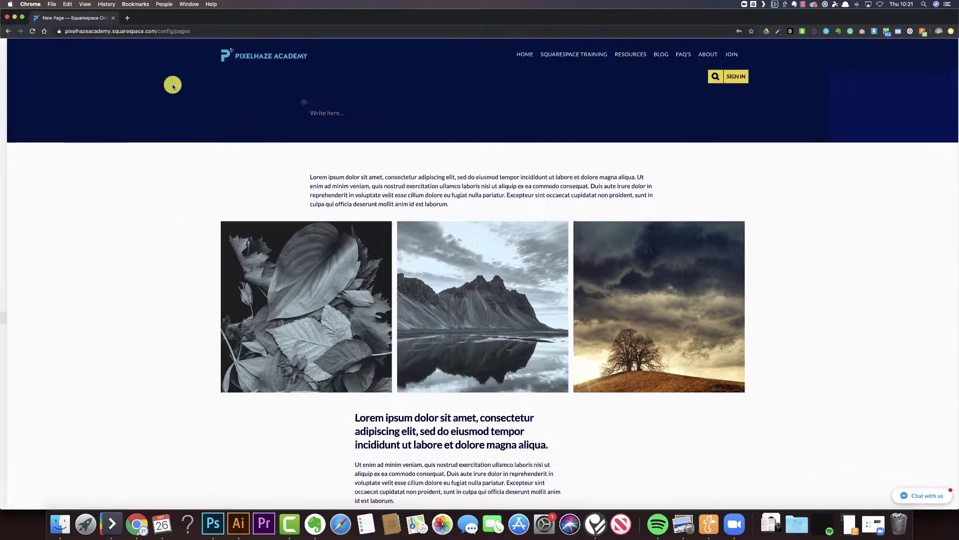
click(317, 112)
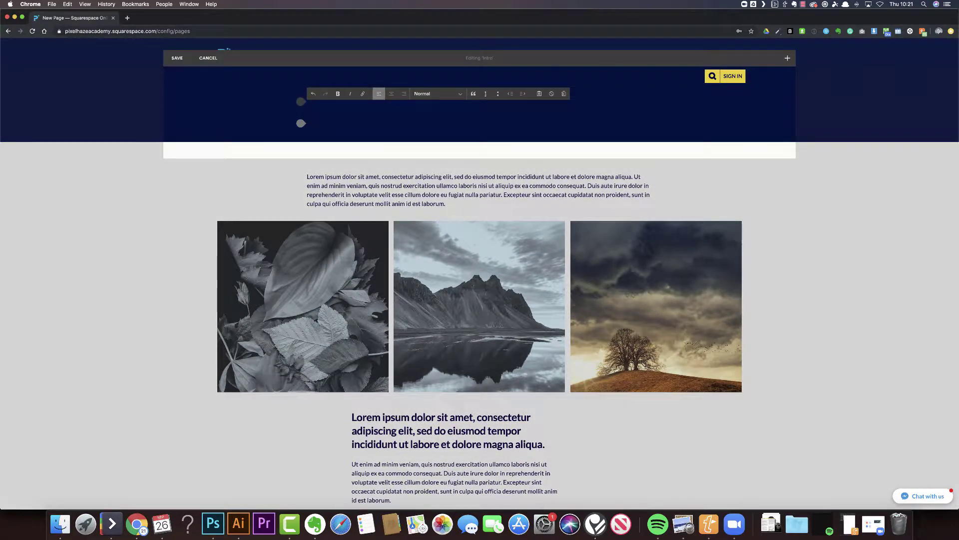
click(419, 94)
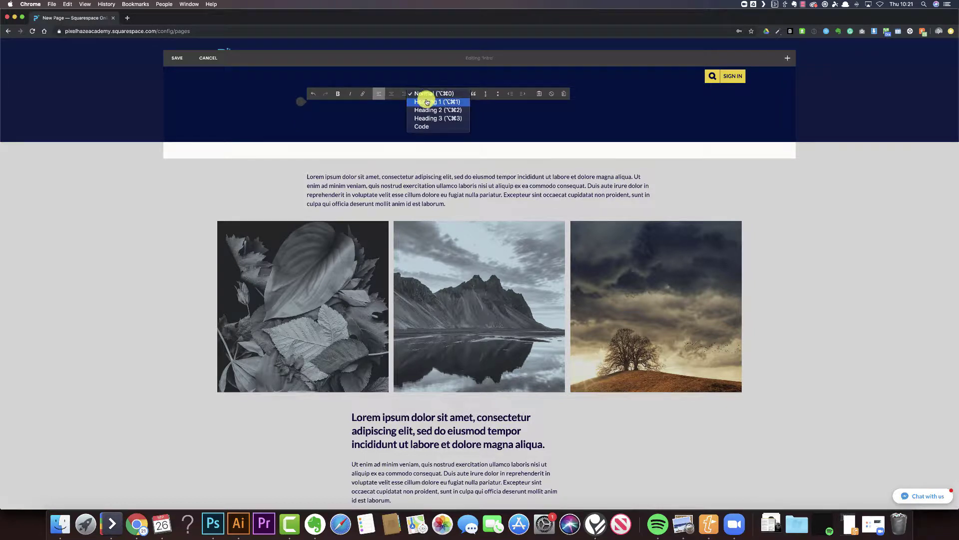
click(428, 102)
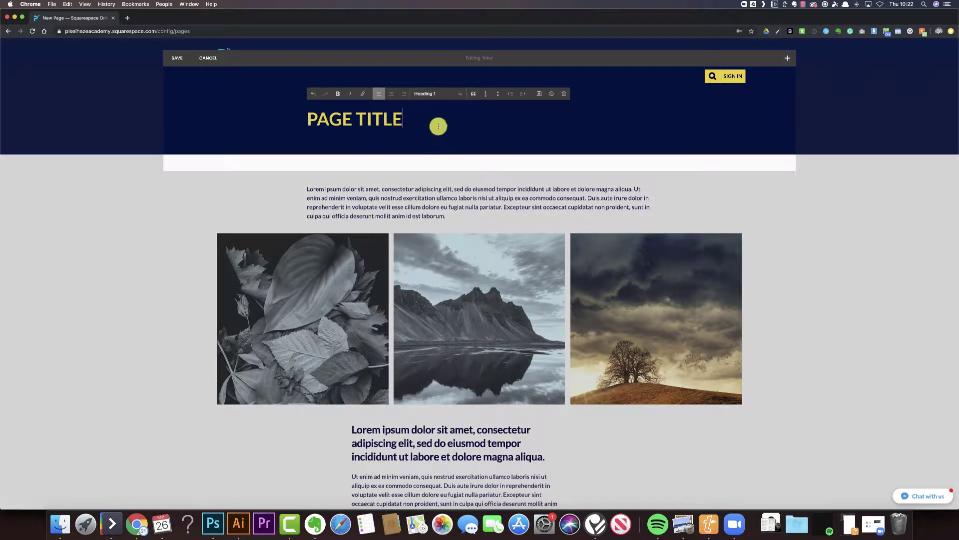
drag(420, 123, 284, 114)
click(243, 122)
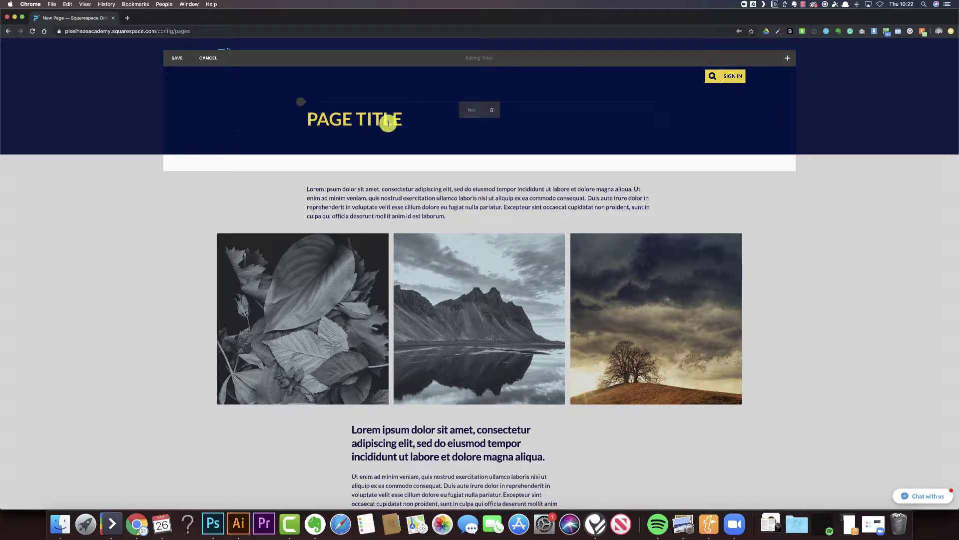
Add the line "Sub herading" in Heading 2 style beneath the page title and save the intro area.
click(343, 121)
key(Return)
click(431, 95)
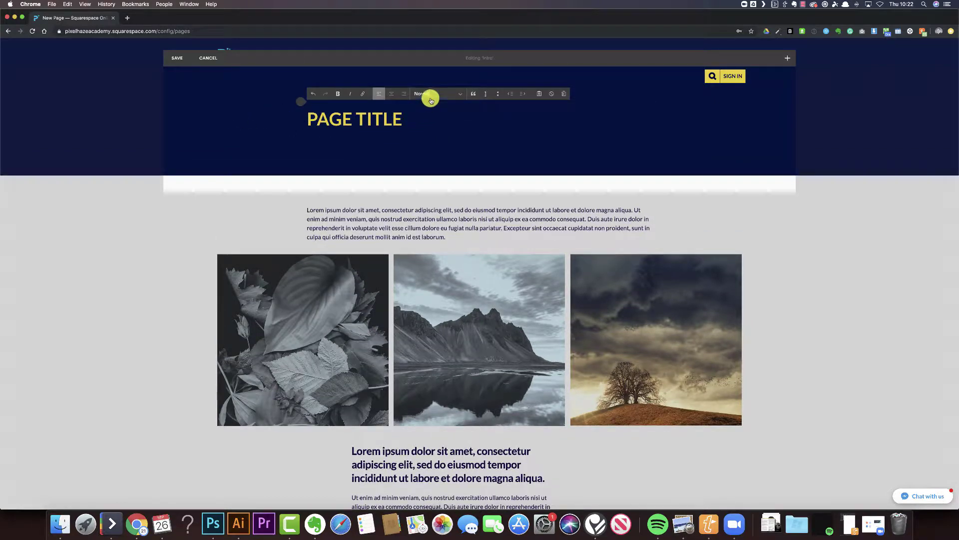
click(435, 110)
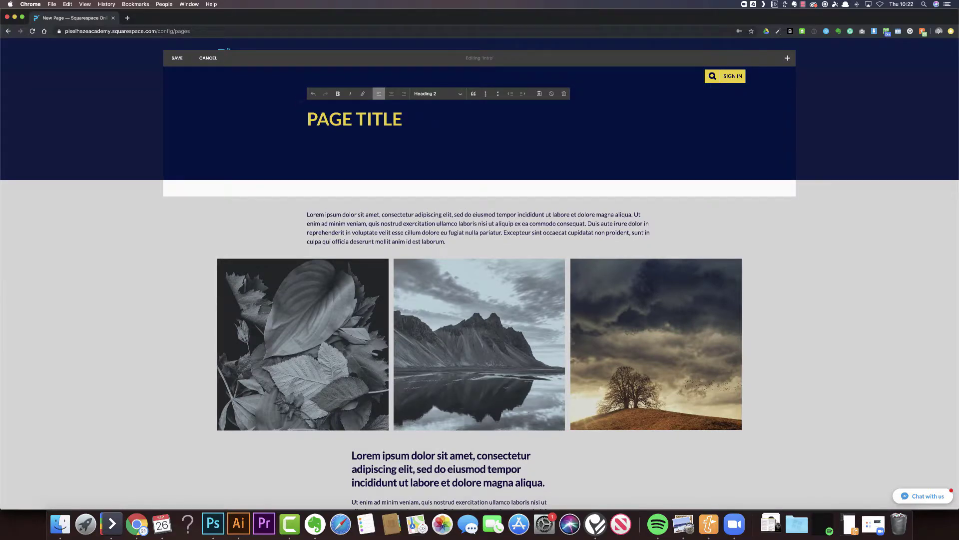
drag(308, 141, 380, 150)
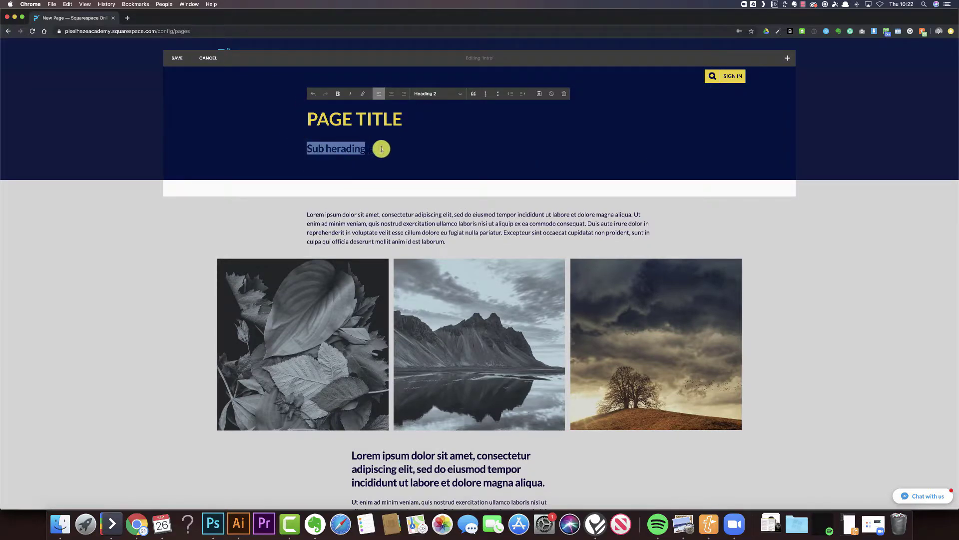
click(309, 145)
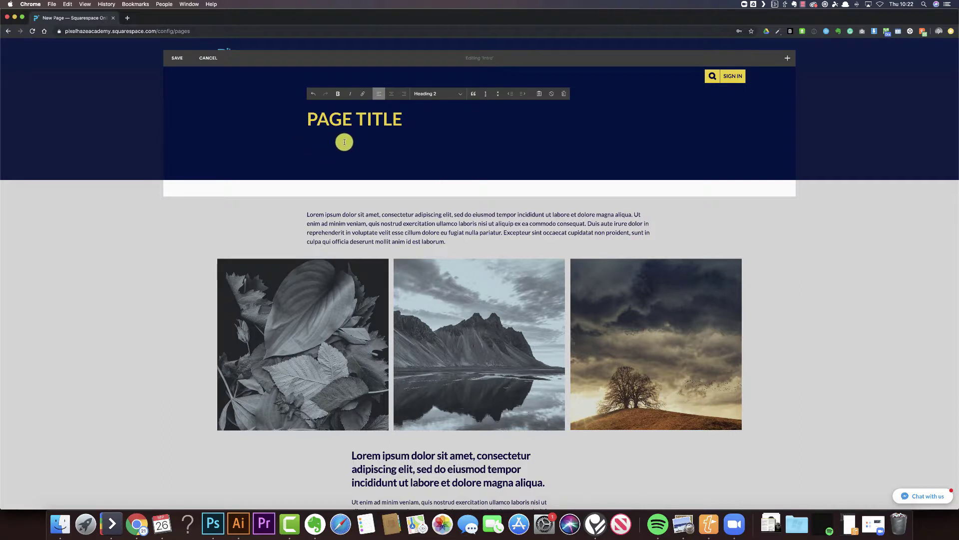
drag(327, 143, 299, 140)
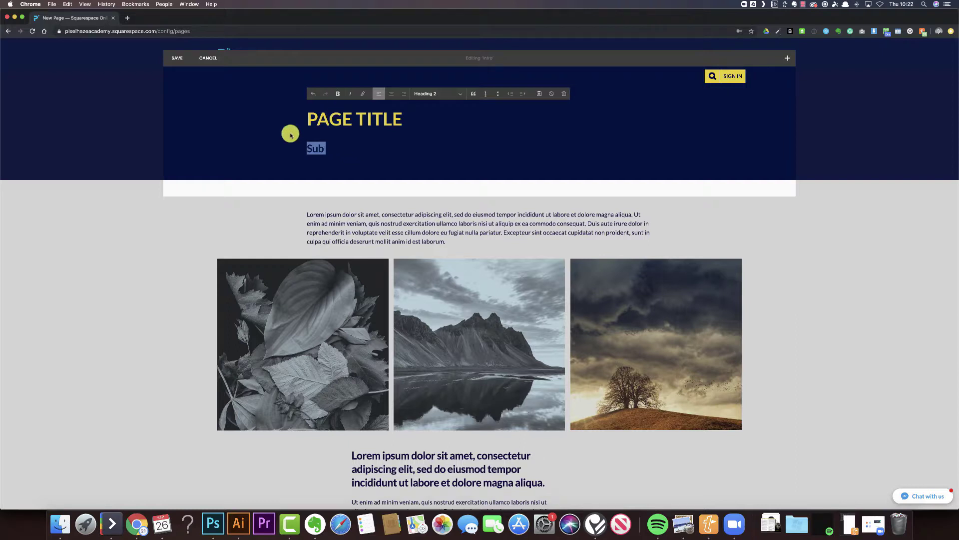
click(175, 60)
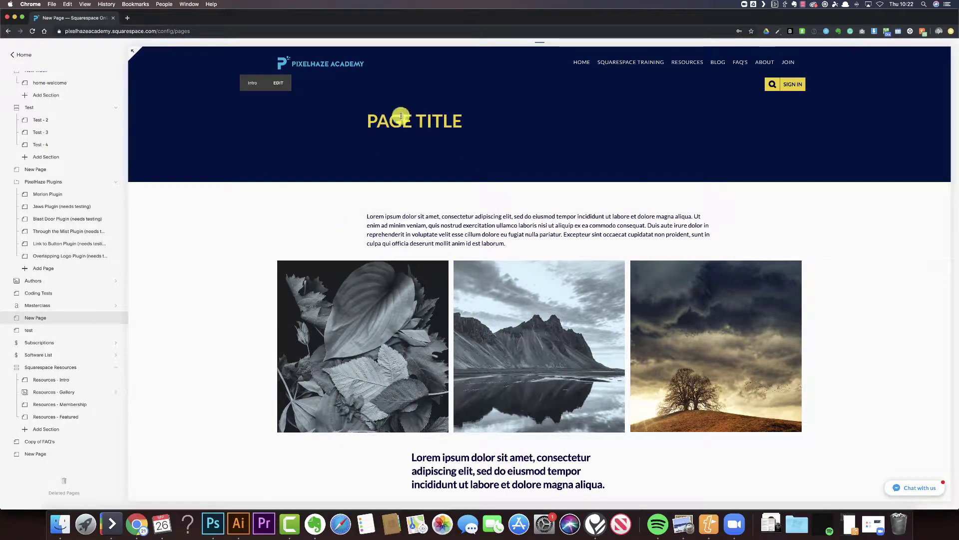
Insert a Grid gallery block beneath the page title in the intro area.
click(476, 150)
click(279, 83)
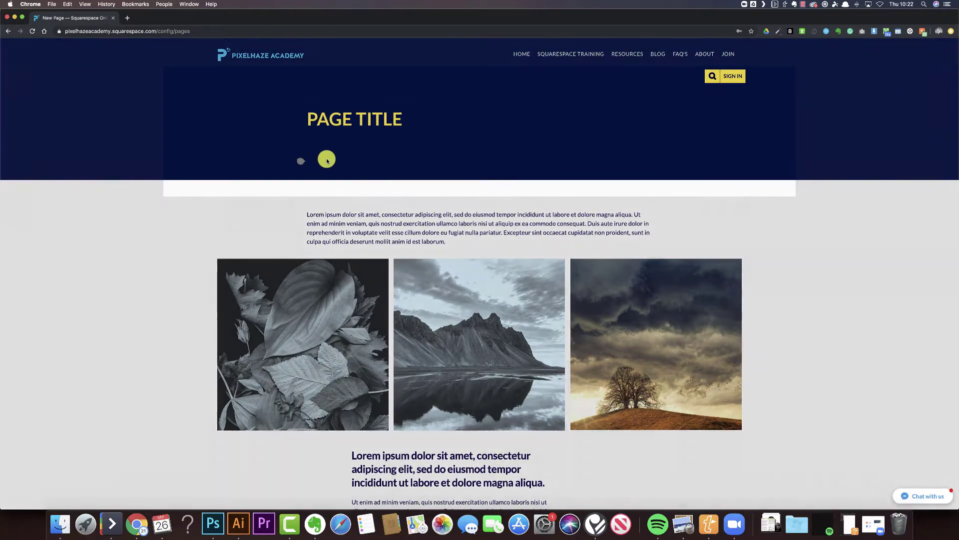
click(327, 160)
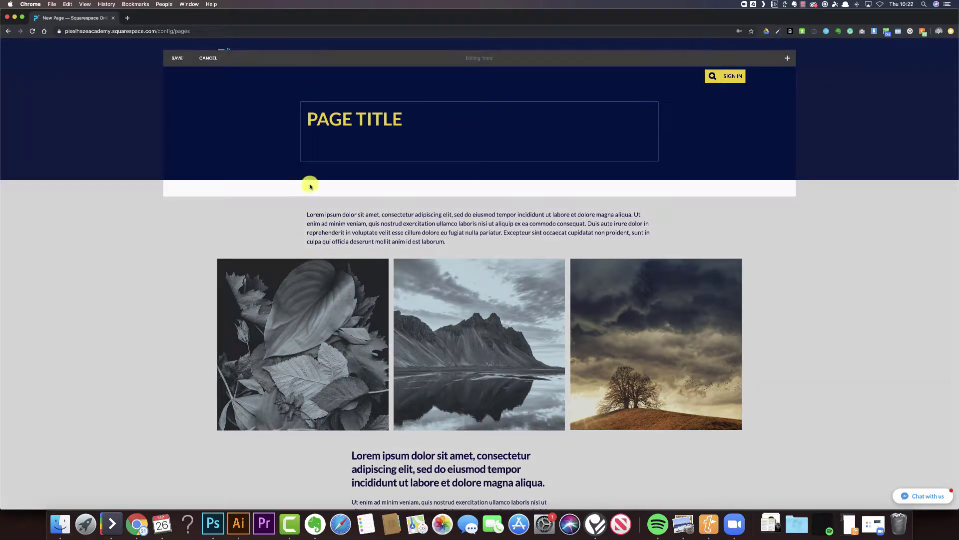
click(300, 160)
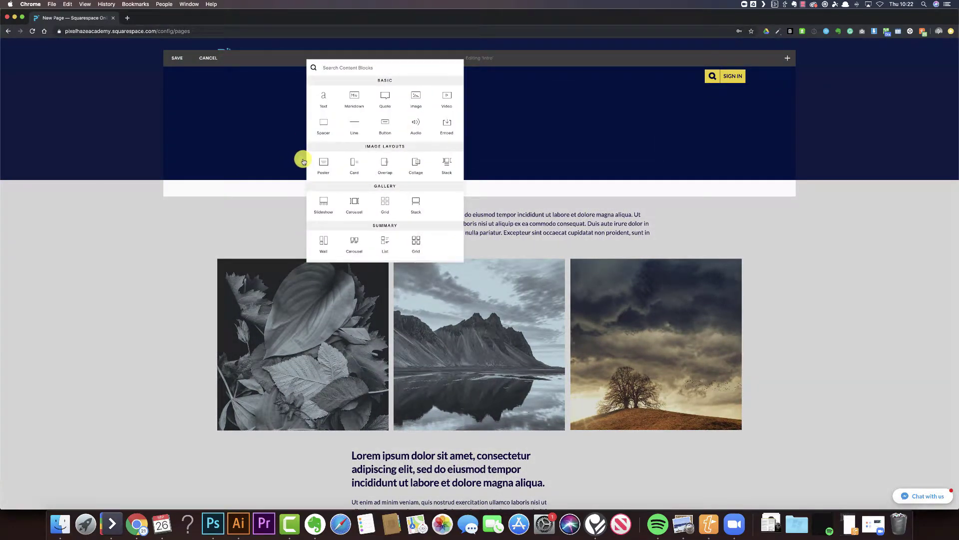
click(388, 211)
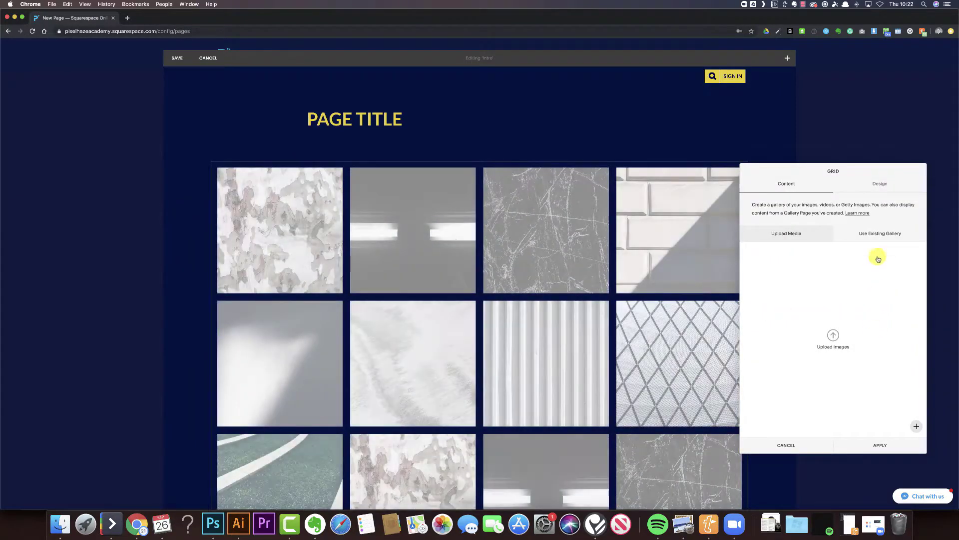
click(873, 243)
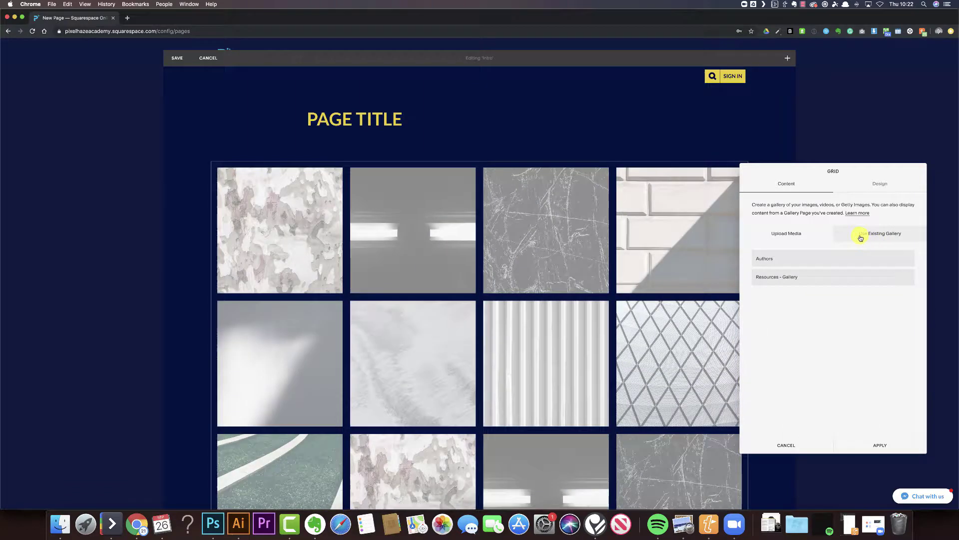
click(795, 234)
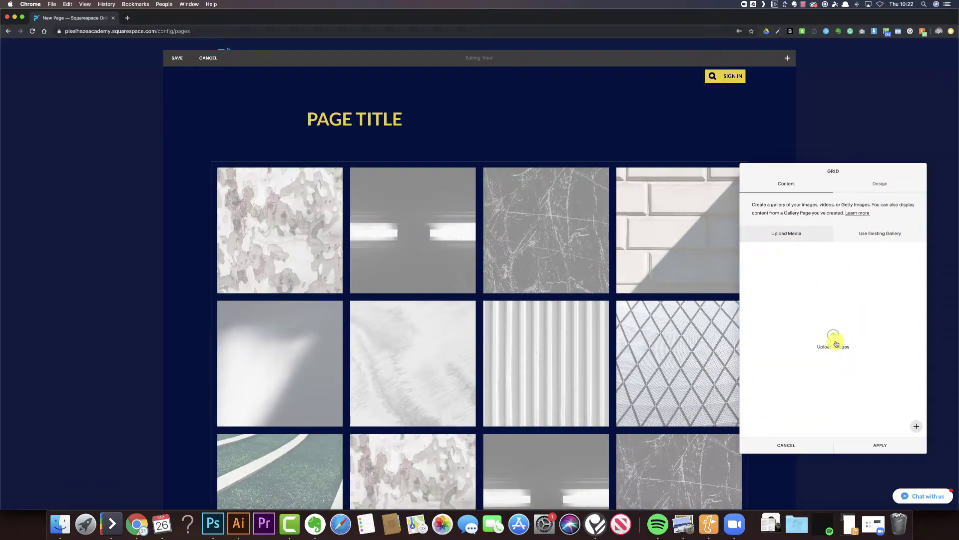
click(833, 336)
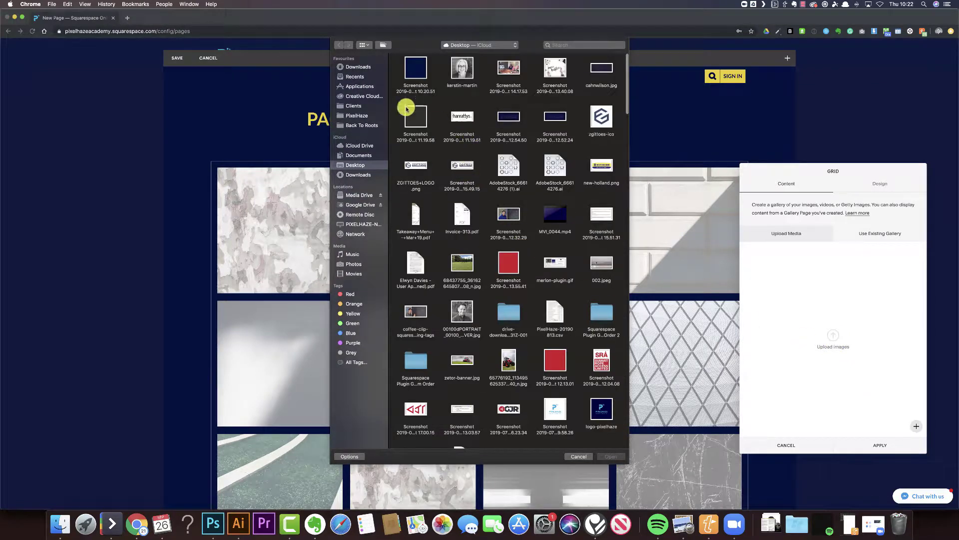
click(579, 456)
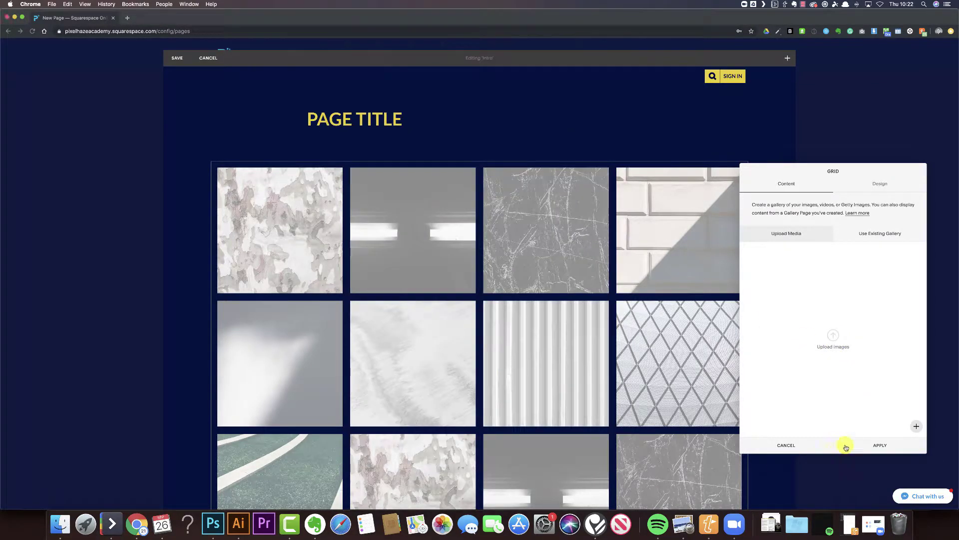
Add the free stock photo of the snowy mountain valley to the grid gallery through the image search.
click(915, 428)
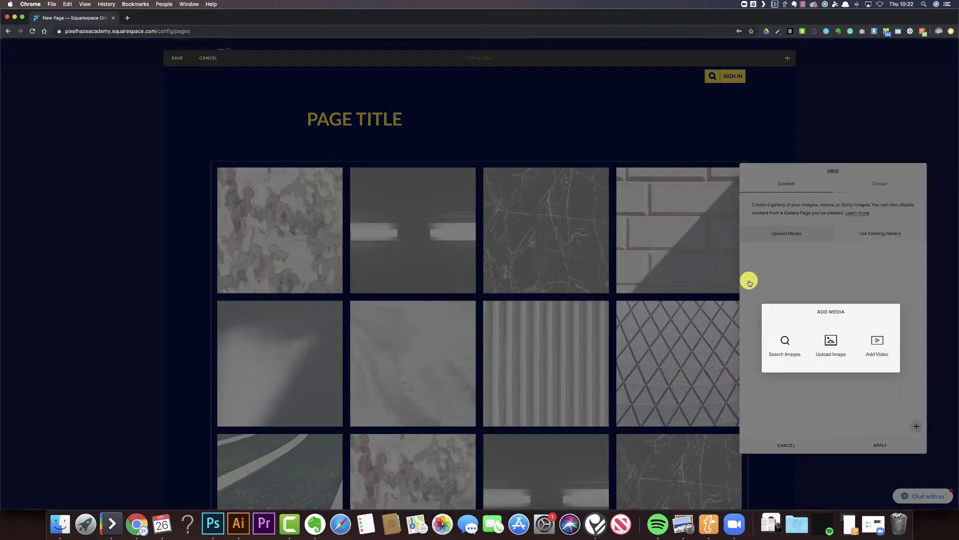
click(792, 345)
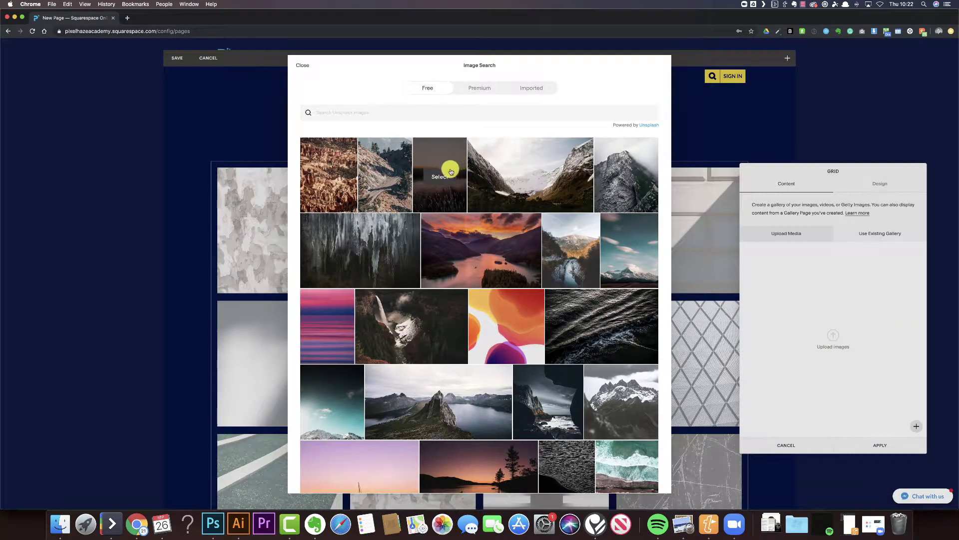
click(518, 178)
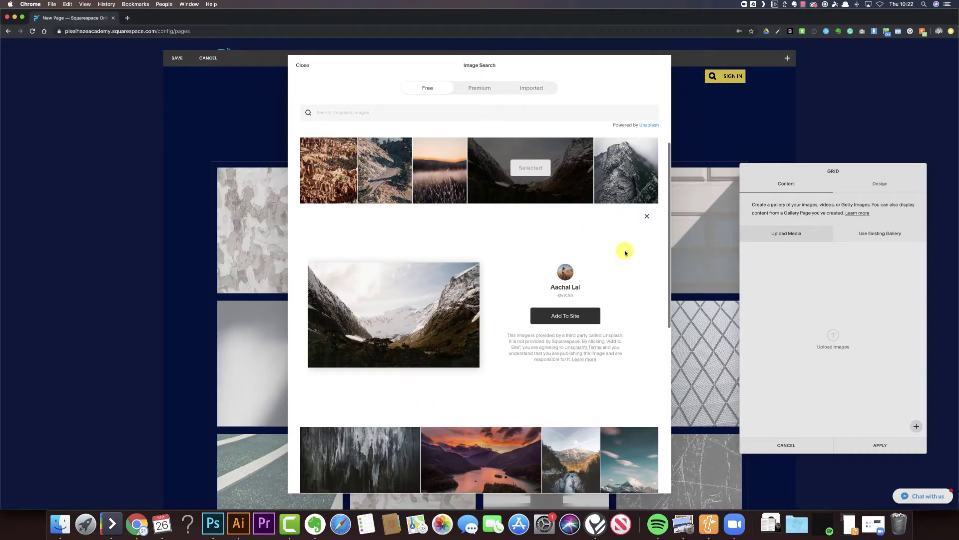
click(572, 317)
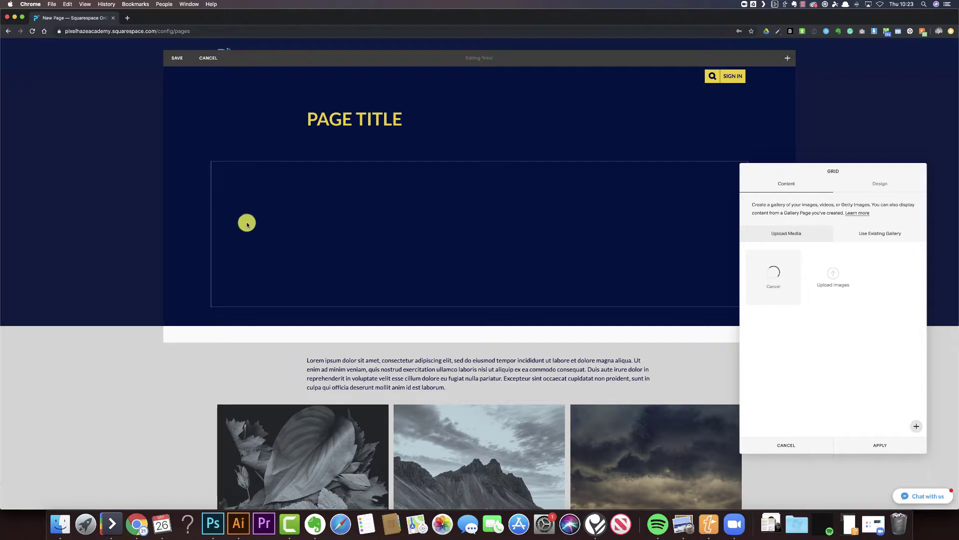
scroll(493, 358, down, 5)
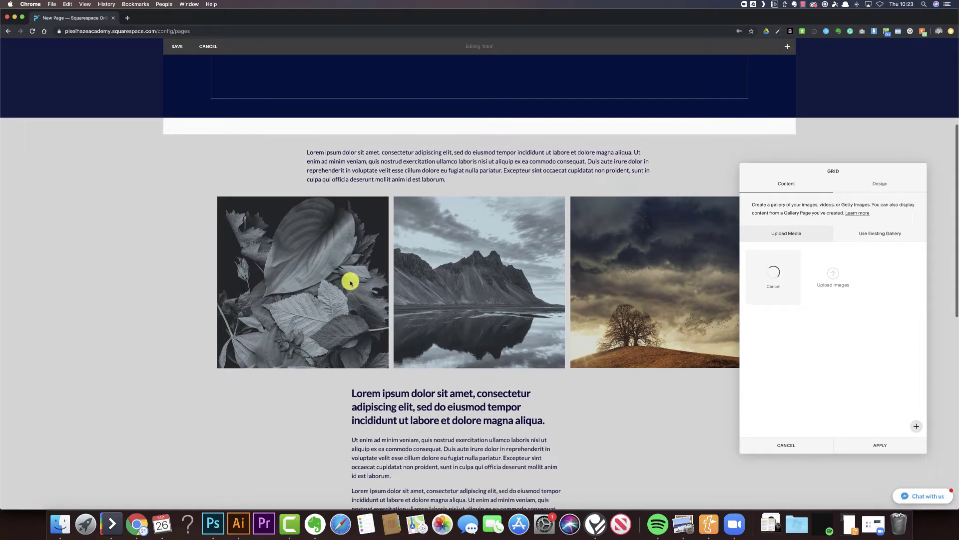
scroll(430, 272, up, 5)
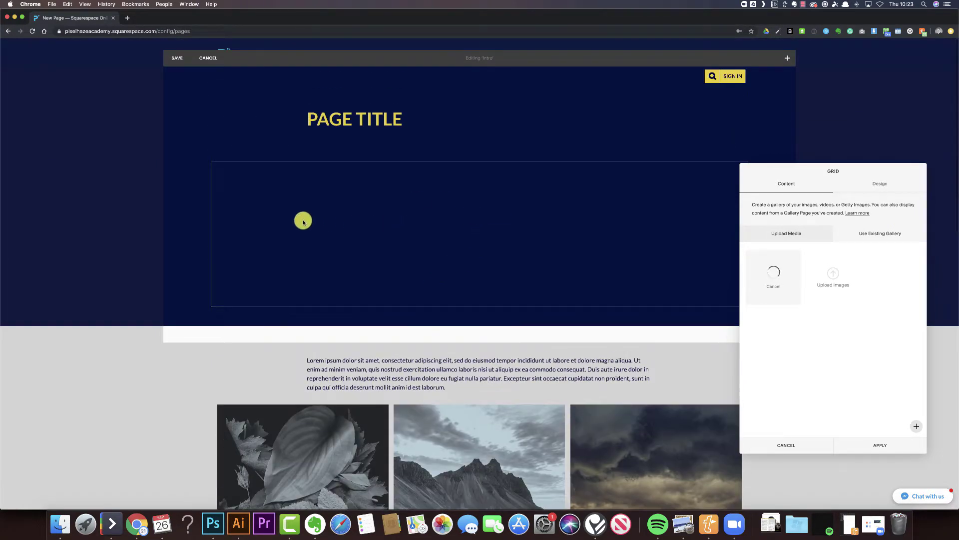
Set the grid gallery to 1 thumbnail per row with the 2.40 Anamorphic Widescreen aspect ratio and save the intro area.
click(881, 187)
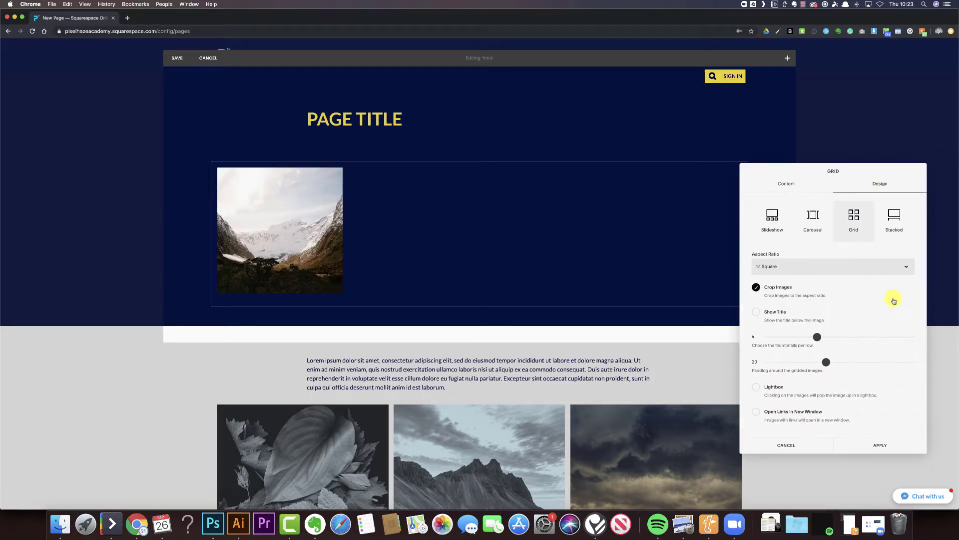
drag(816, 333, 754, 332)
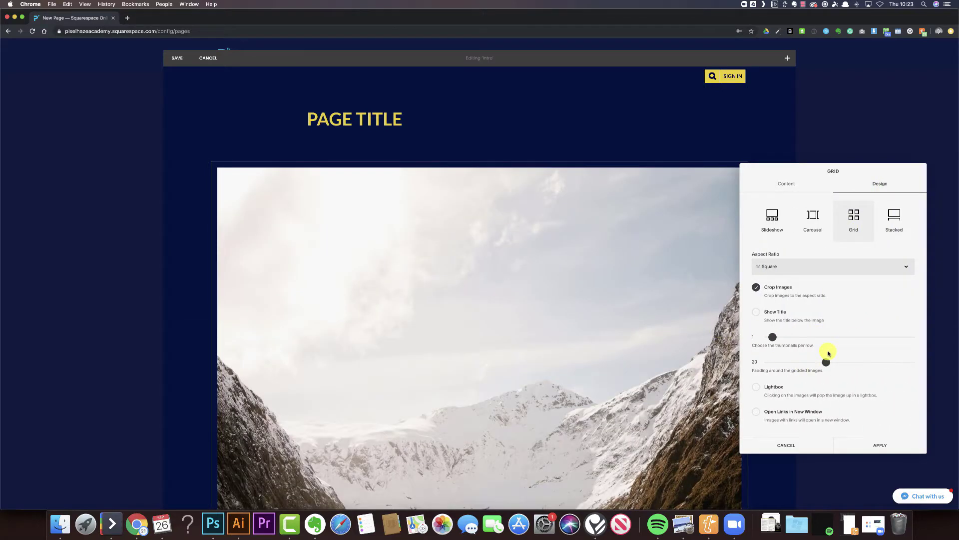
click(798, 266)
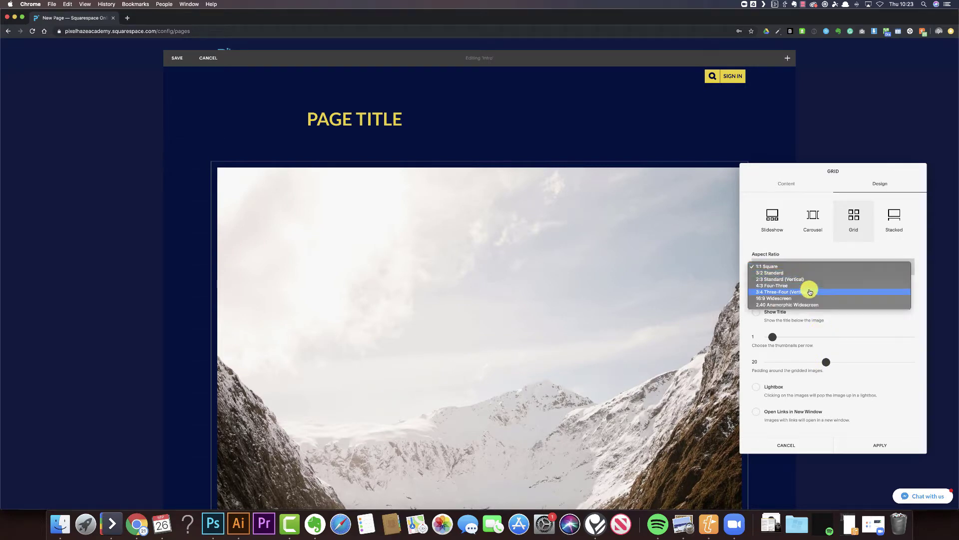
click(811, 304)
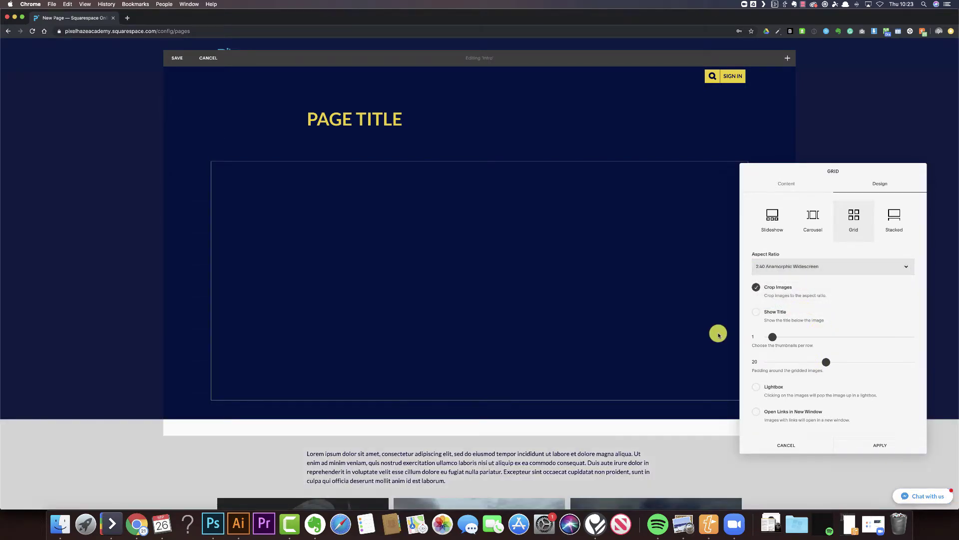
scroll(627, 324, down, 5)
scroll(617, 327, up, 3)
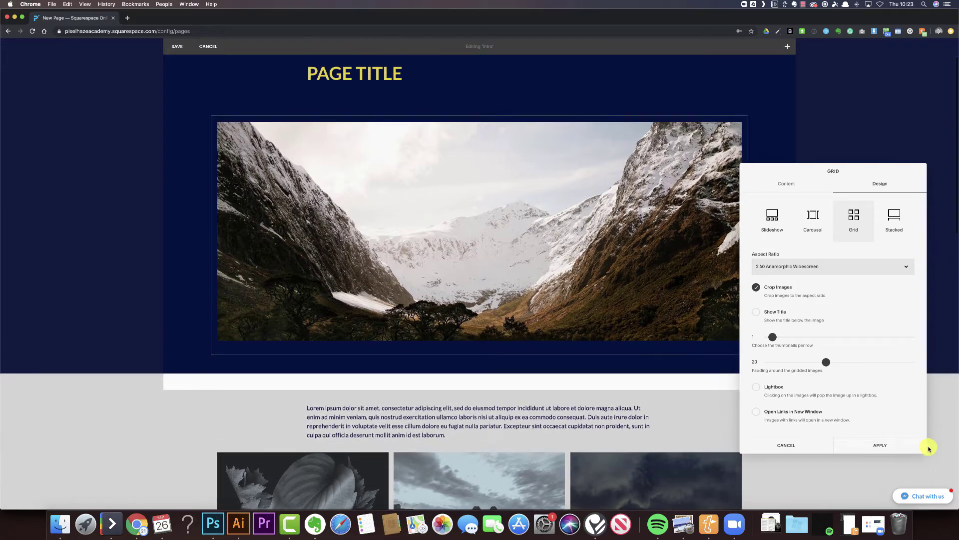
click(923, 445)
click(179, 48)
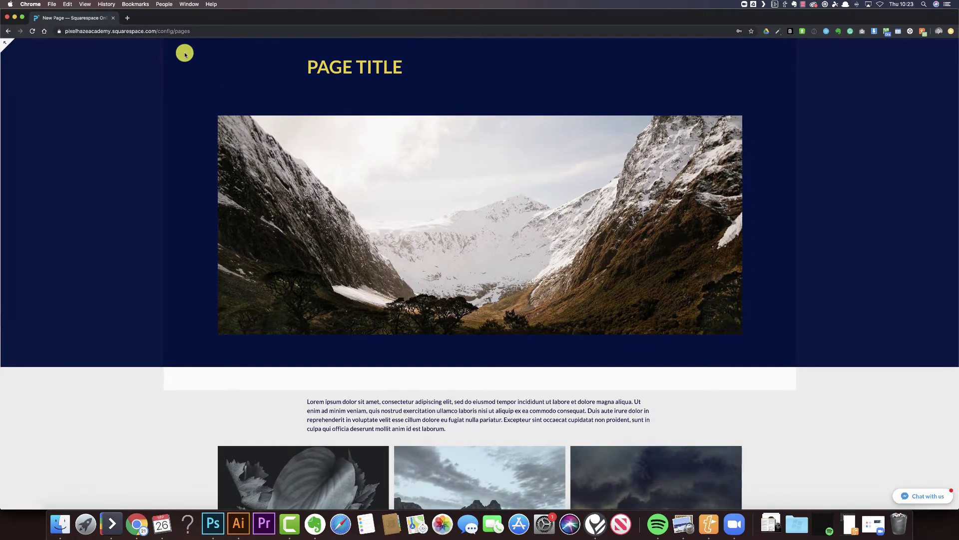
scroll(875, 285, up, 2)
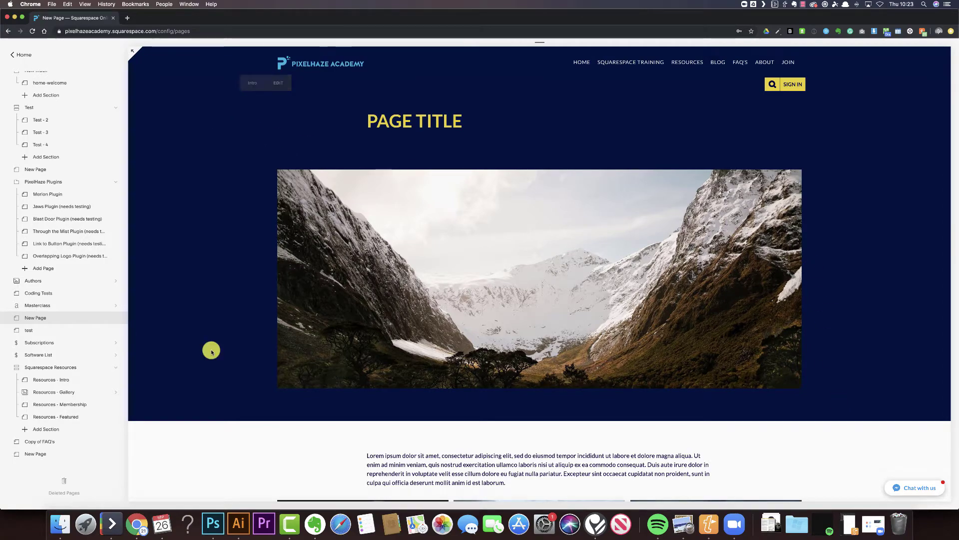
scroll(222, 394, down, 4)
scroll(220, 358, down, 20)
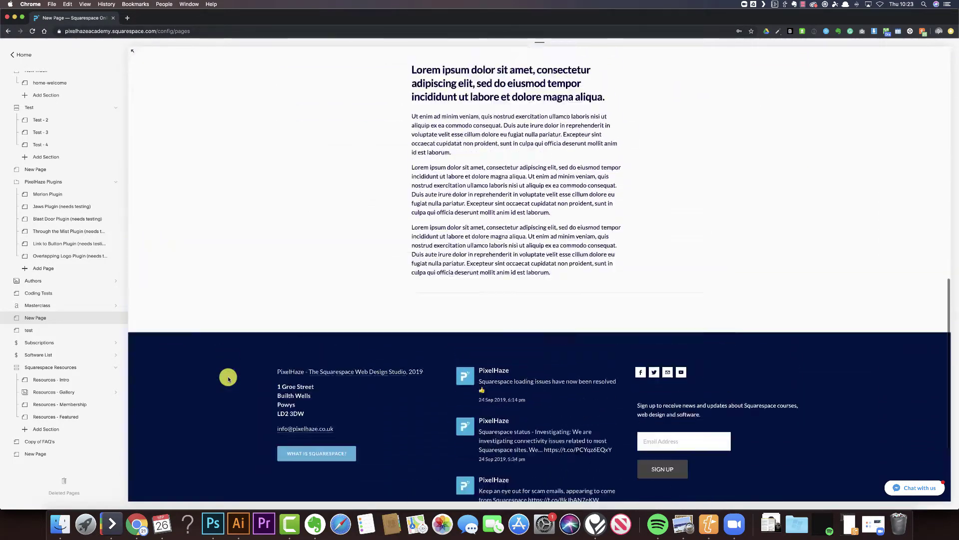
scroll(229, 378, up, 20)
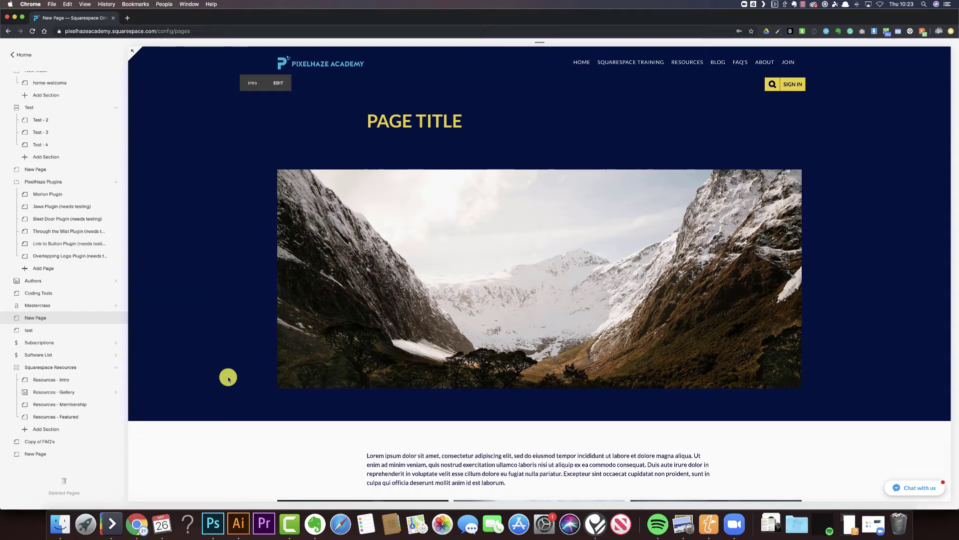